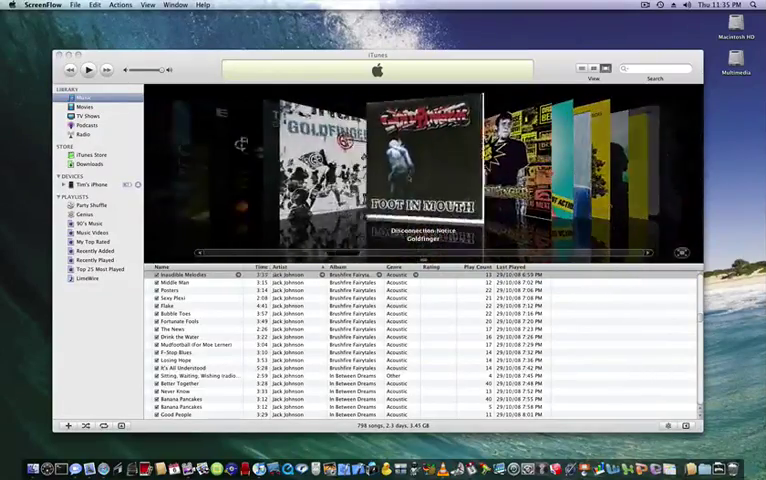
pyautogui.press('Right')
pyautogui.press('Right')
pyautogui.press('Right')
pyautogui.press('Right')
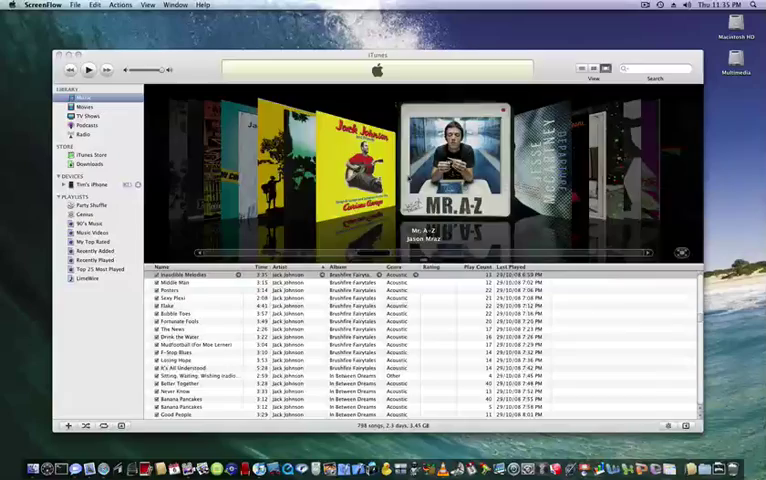
# - Play Jason Mraz's 'I'm Yours' from Cover Flow, then bring Safari forward with Exposé
pyautogui.press('Return')
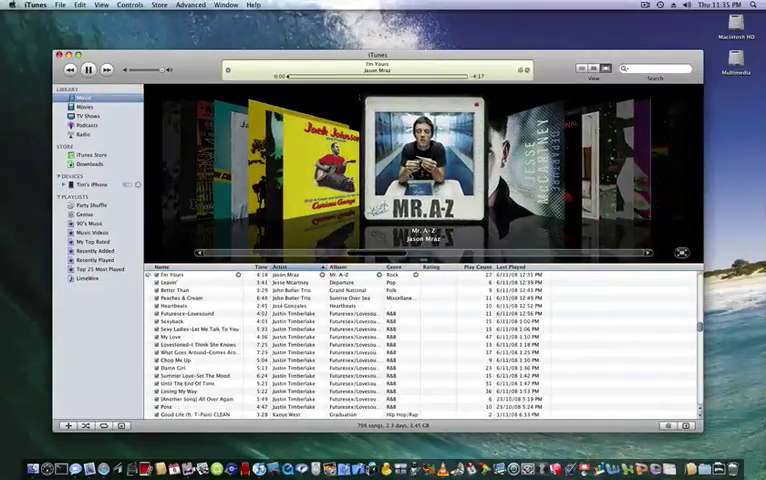
pyautogui.press('F3')
# - Browse Swellnet's New South Wales and Wollongong reports, ending on Cronulla's daily surf report
pyautogui.click(344, 171)
pyautogui.scroll(-1, 320, 170)
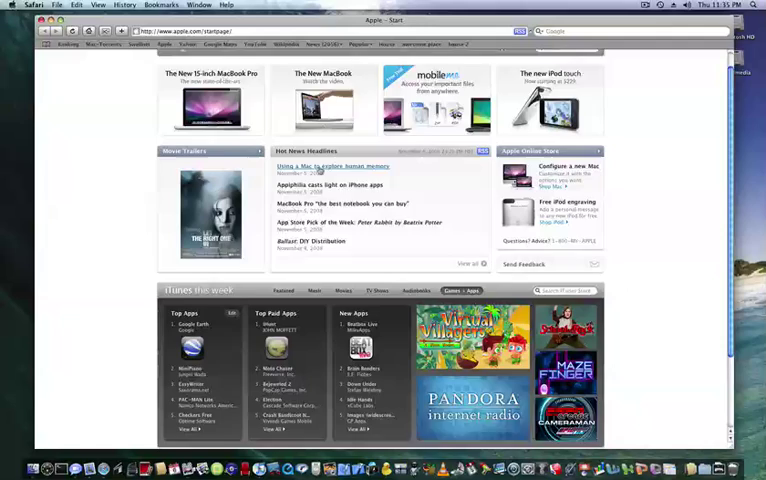
pyautogui.scroll(-3, 320, 170)
pyautogui.scroll(5, 320, 170)
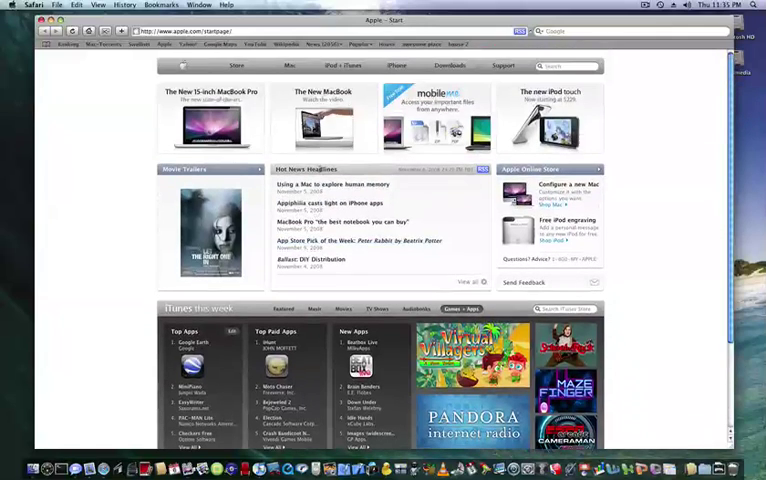
pyautogui.click(139, 44)
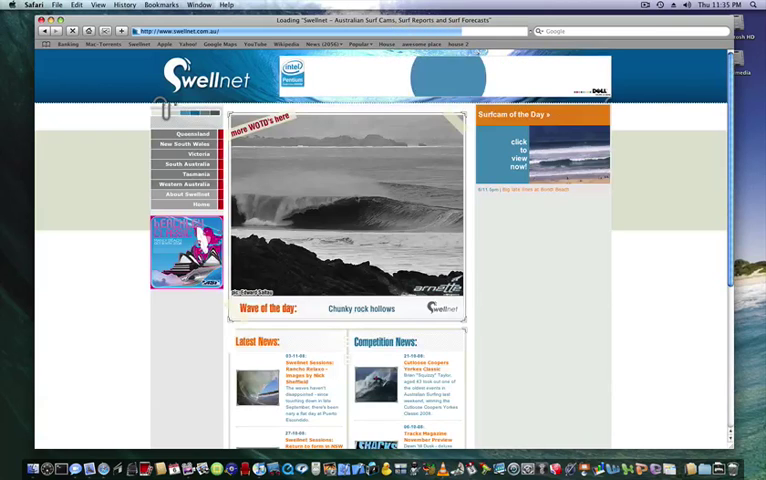
pyautogui.scroll(-3, 349, 194)
pyautogui.scroll(3, 349, 194)
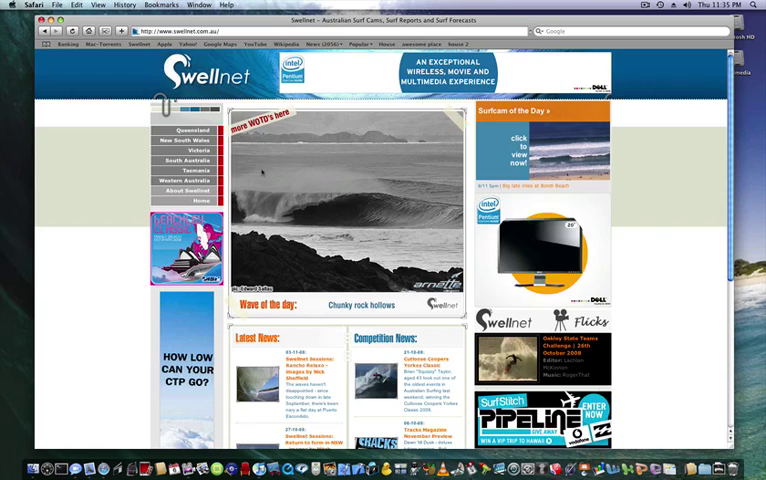
pyautogui.click(193, 140)
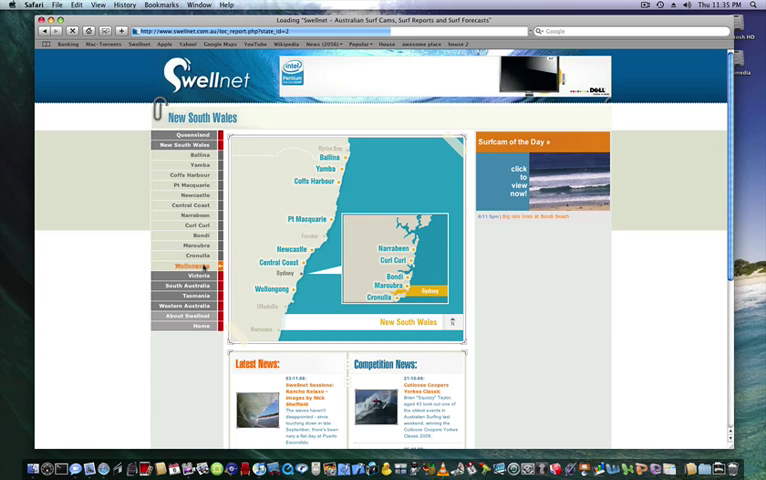
pyautogui.click(204, 266)
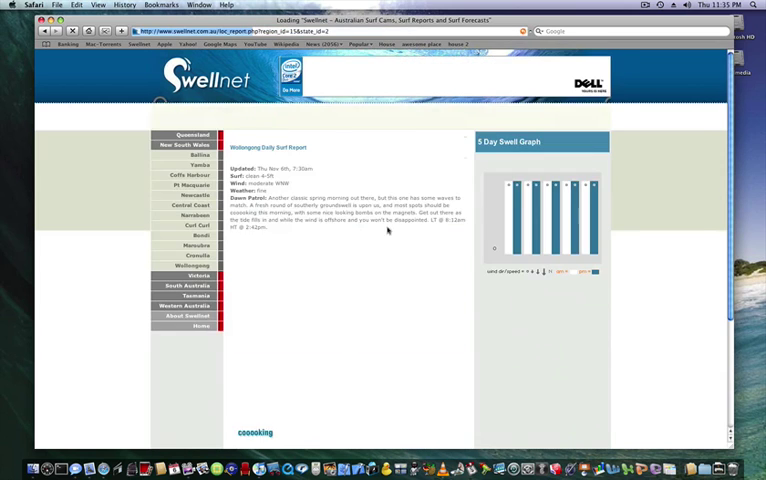
pyautogui.scroll(-2, 388, 230)
pyautogui.scroll(-2, 388, 230)
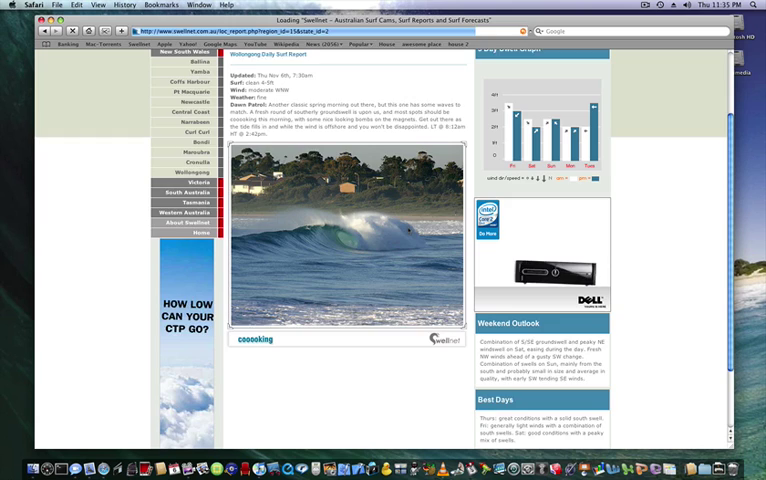
pyautogui.scroll(2, 408, 230)
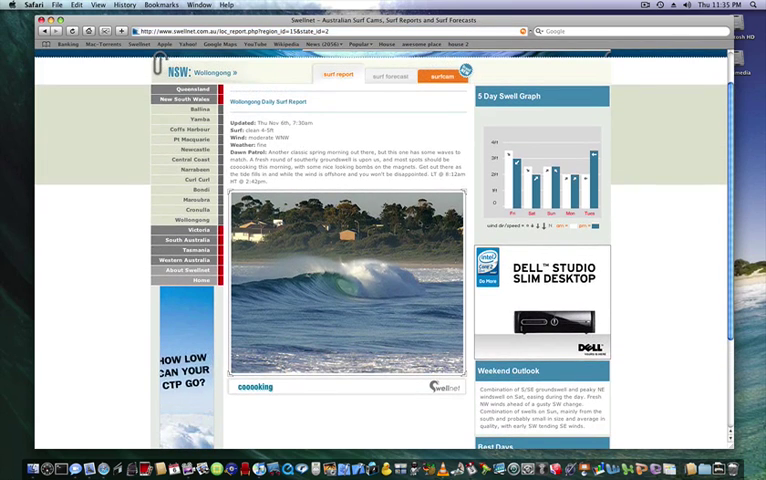
pyautogui.click(201, 210)
pyautogui.scroll(-2, 348, 228)
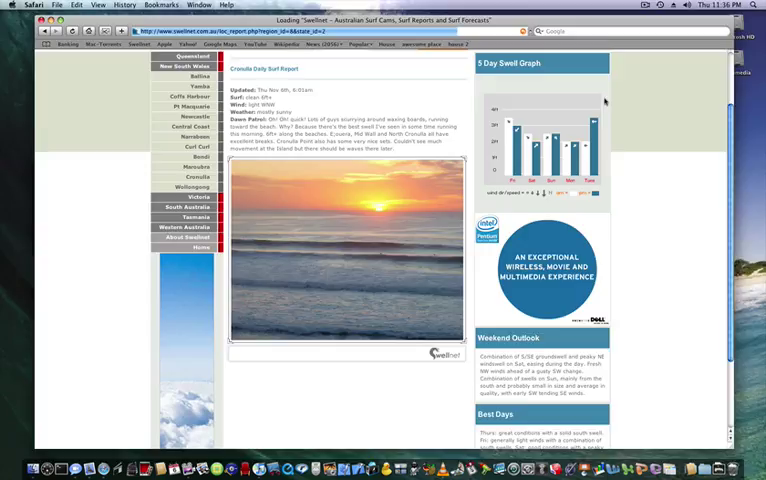
pyautogui.press('F3')
pyautogui.click(650, 60)
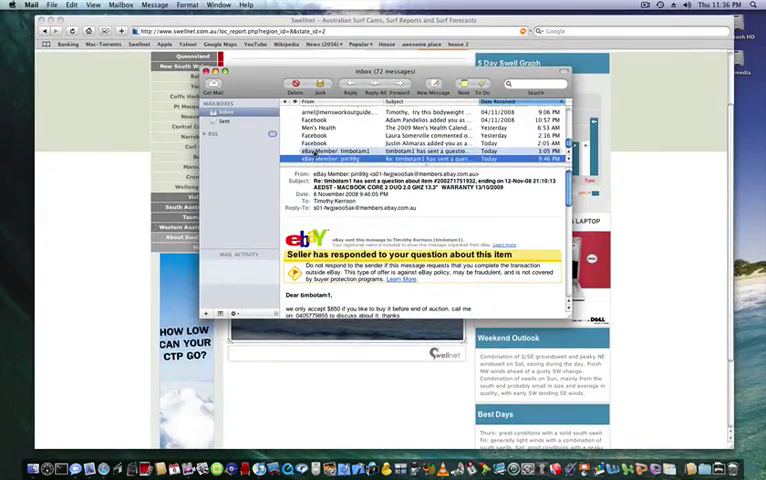
pyautogui.click(318, 152)
pyautogui.scroll(-3, 400, 240)
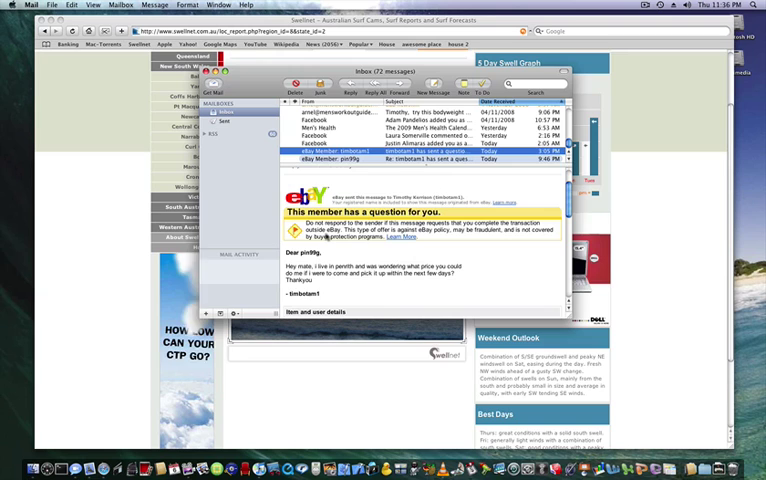
pyautogui.click(323, 144)
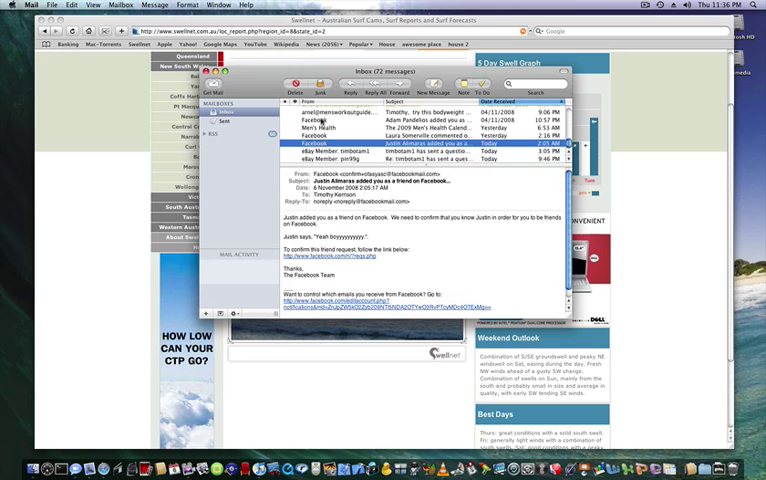
pyautogui.click(323, 160)
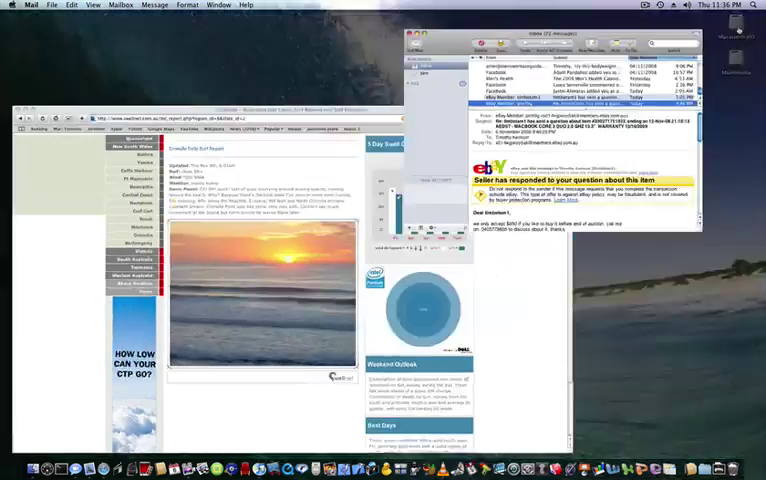
pyautogui.press('F3')
pyautogui.click(248, 300)
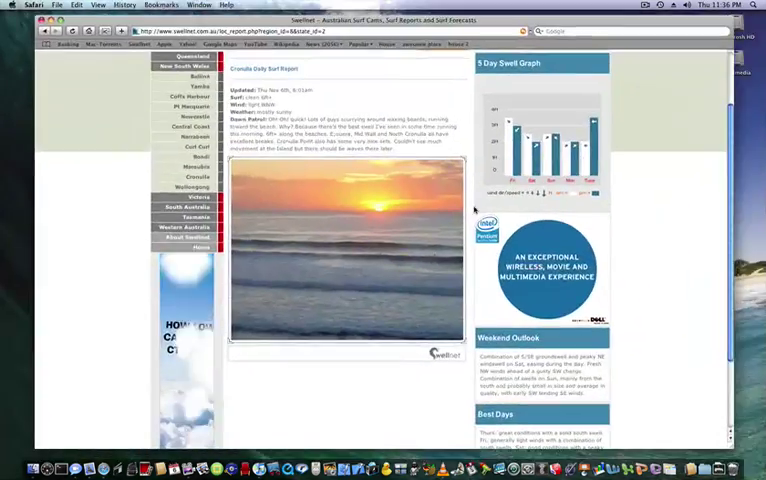
pyautogui.press('F8')
# - Switch to VLC's top-right desktop, then to Finder's bottom-right desktop via Spaces
pyautogui.click(520, 175)
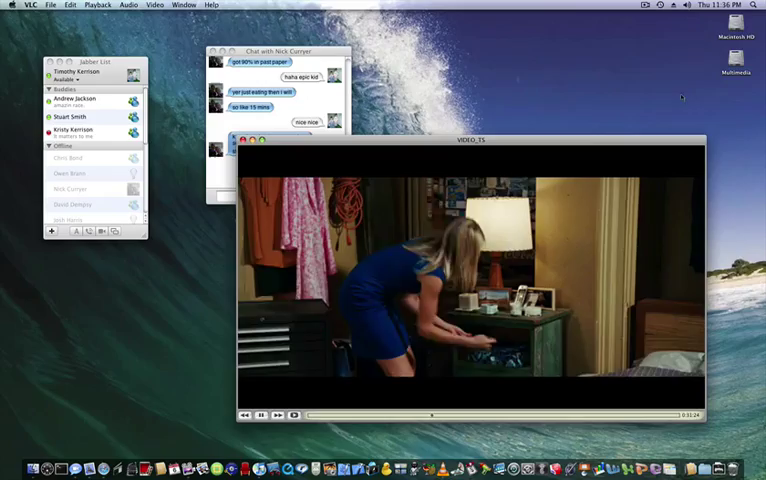
pyautogui.press('F8')
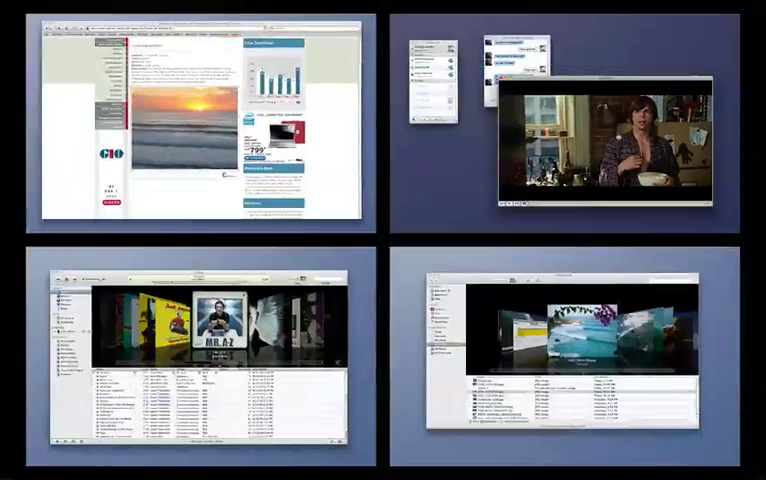
pyautogui.click(560, 340)
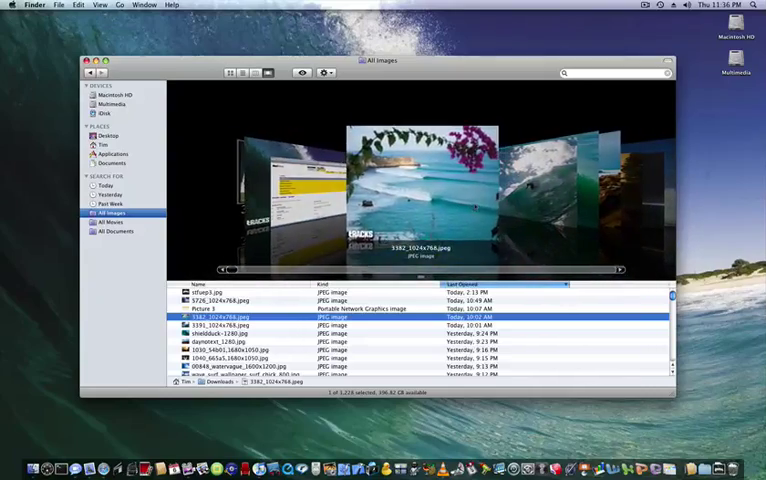
# - Quick Look the selected surf photos in All Images at full size
pyautogui.press('space')
pyautogui.press('space')
pyautogui.press('Down')
pyautogui.press('space')
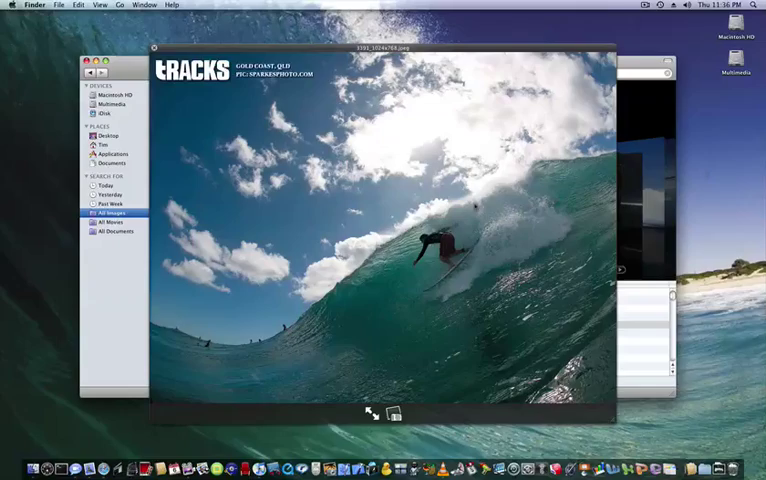
# - Visit the movie-and-chat desktop through Spaces, then return to the photo browser desktop
pyautogui.press('F8')
pyautogui.click(560, 100)
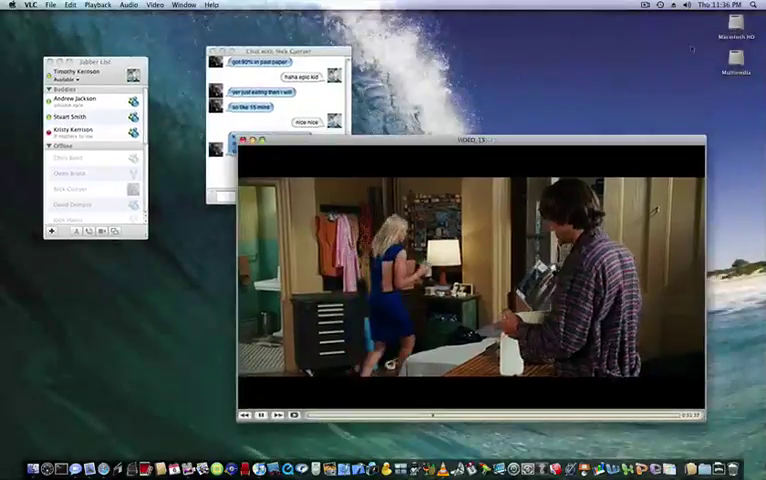
pyautogui.press('F8')
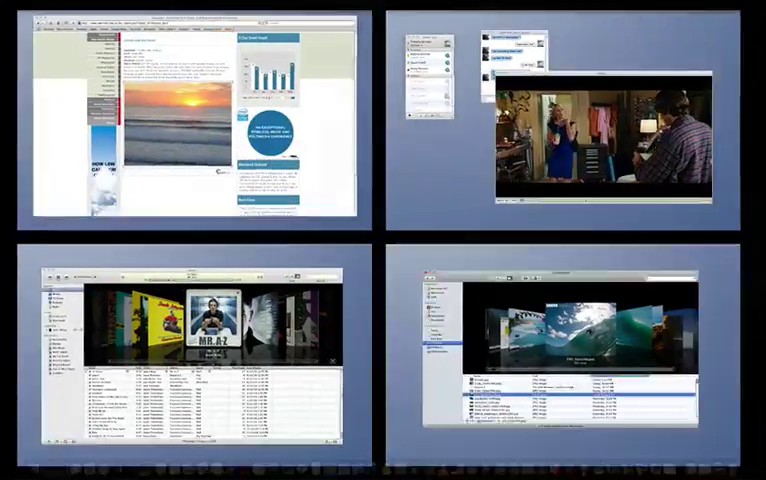
pyautogui.click(565, 355)
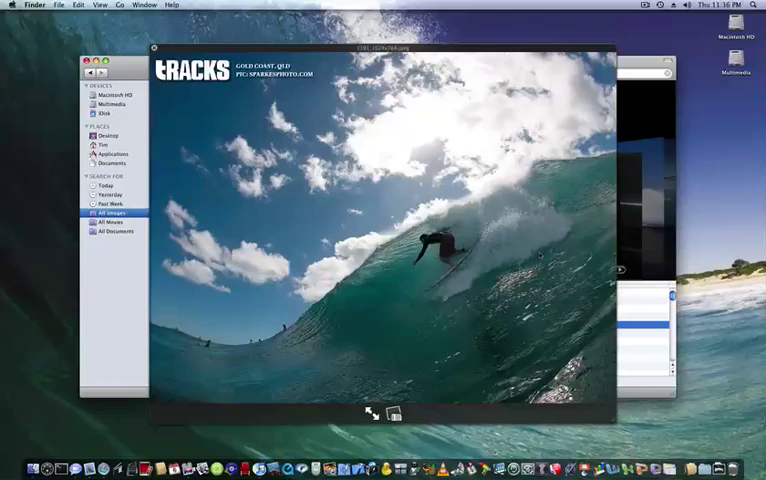
# - Close the current preview and Quick Look the surf wallpaper photo full size
pyautogui.press('space')
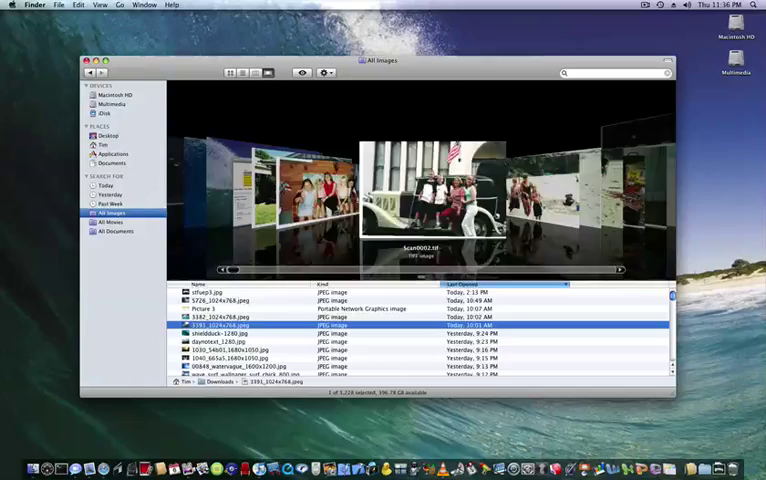
pyautogui.press('Down')
pyautogui.press('space')
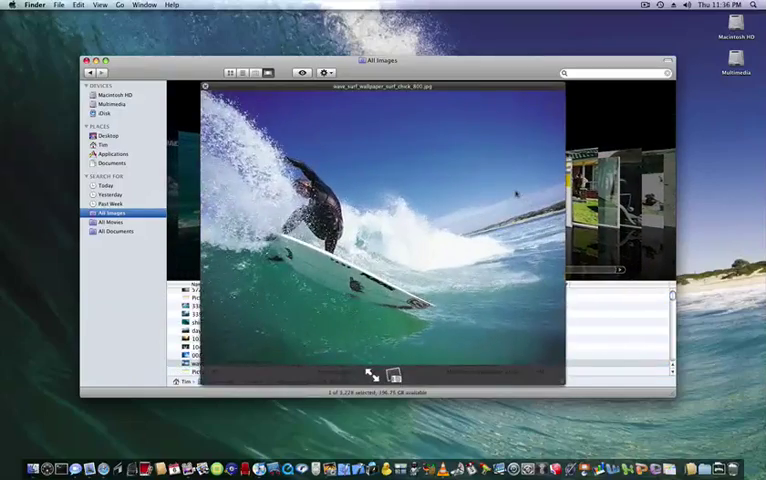
pyautogui.press('space')
# - Show the Spaces overview, move to the neighbouring desktop with Ctrl+Down, and reopen the overview
pyautogui.press('F8')
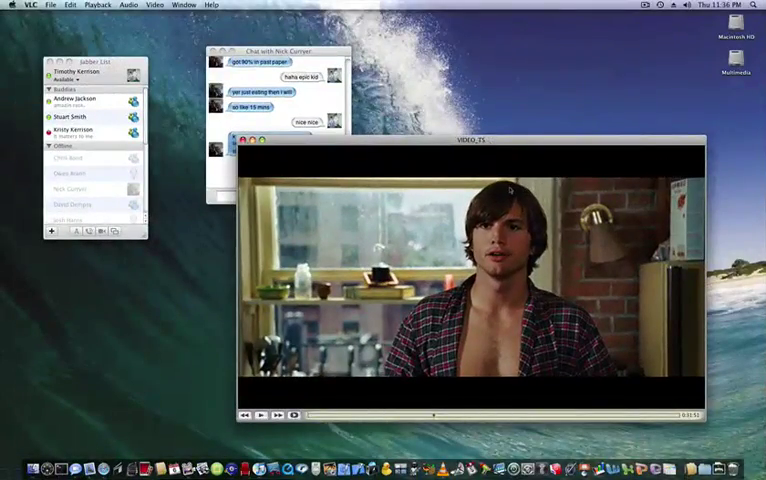
pyautogui.hotkey('ctrl', 'Down')
pyautogui.press('F8')
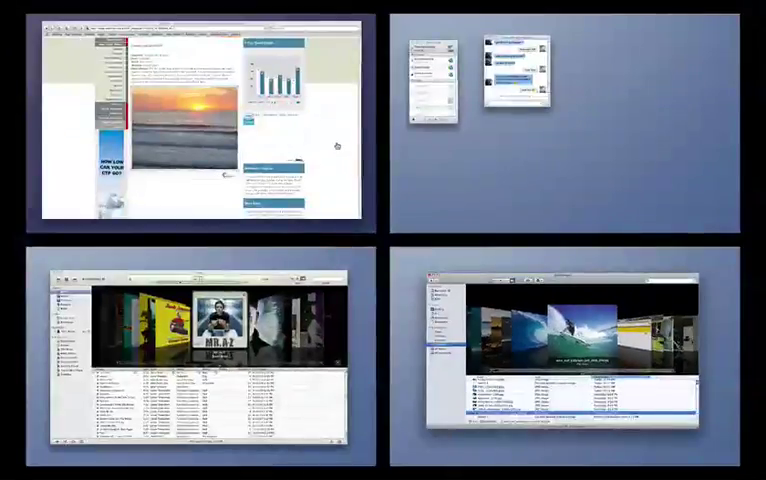
# - Hop from the web page desktop to neighbouring desktops and reopen the Spaces overview
pyautogui.click(337, 146)
pyautogui.hotkey('ctrl', 'Down')
pyautogui.hotkey('ctrl', 'Right')
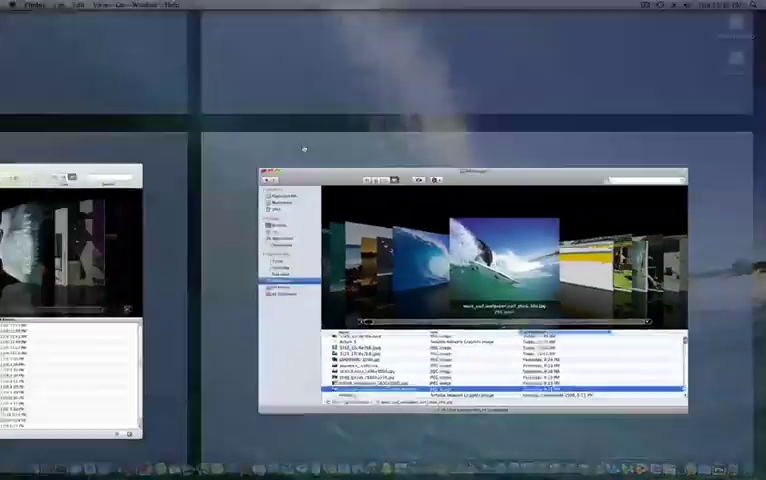
pyautogui.press('F8')
# - Close the photo browser window, visit the music library desktop, and reopen the overview
pyautogui.click(570, 330)
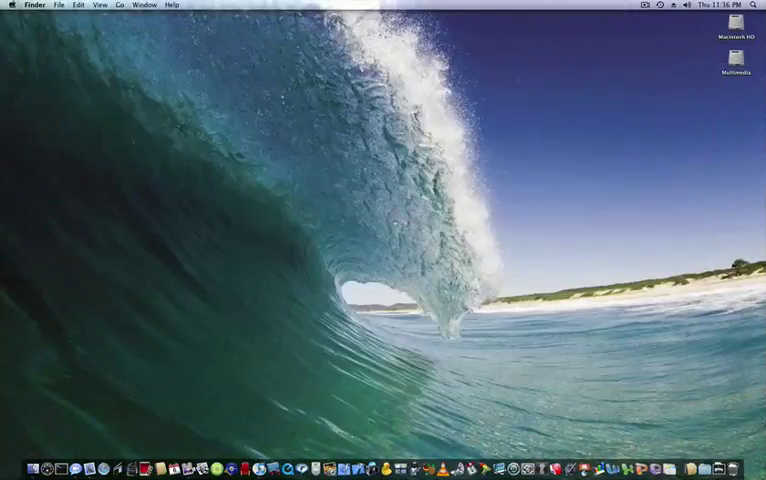
pyautogui.press('F8')
pyautogui.click(200, 360)
pyautogui.press('F8')
pyautogui.press('F8')
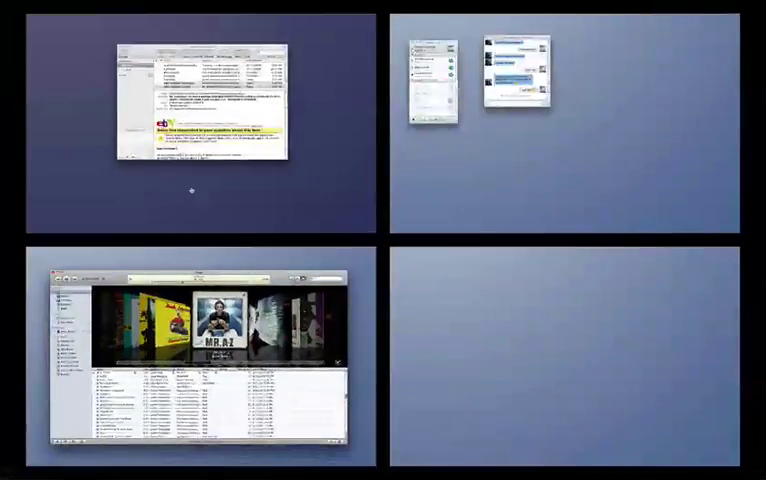
# - Visit the mail desktop, then move to the desktop holding the chat windows
pyautogui.click(200, 100)
pyautogui.hotkey('ctrl', 'Right')
pyautogui.press('F8')
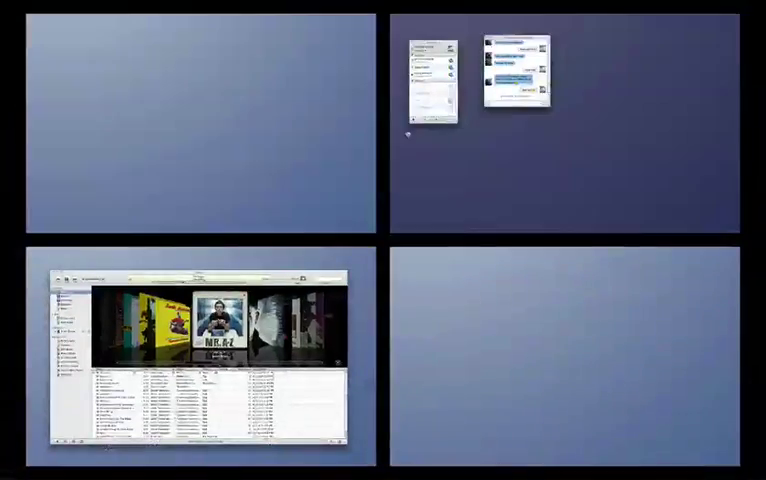
pyautogui.click(570, 110)
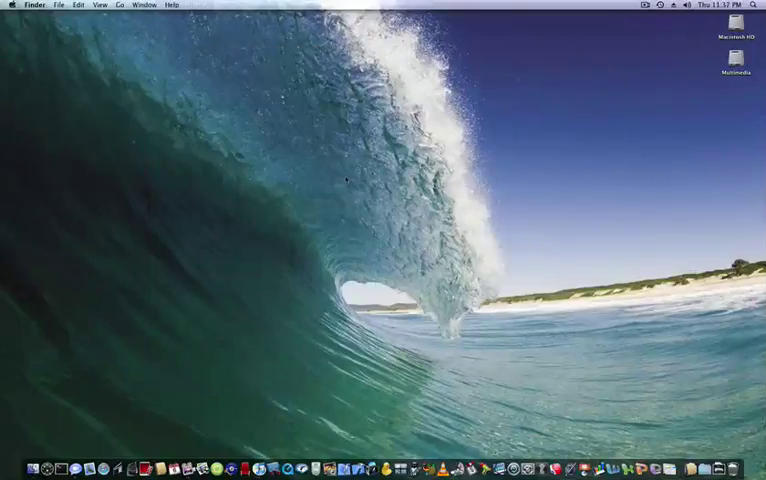
# - On the empty desktop, launch TextEdit via Spotlight, then quit discarding 'i love my mac'
pyautogui.press('F8')
pyautogui.click(570, 110)
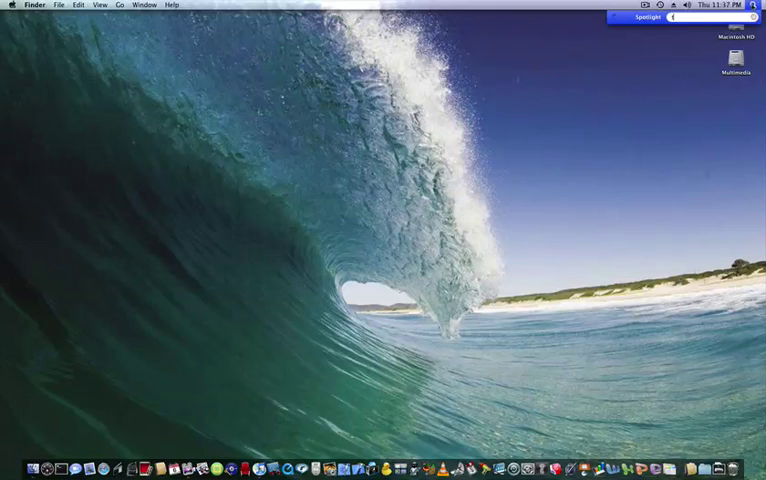
pyautogui.write('text')
pyautogui.press('Return')
pyautogui.write('i love my mac :)')
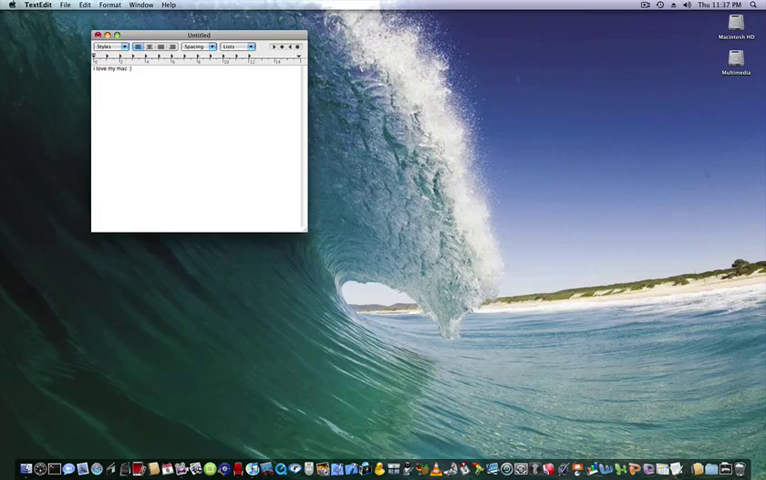
pyautogui.press('super+q')
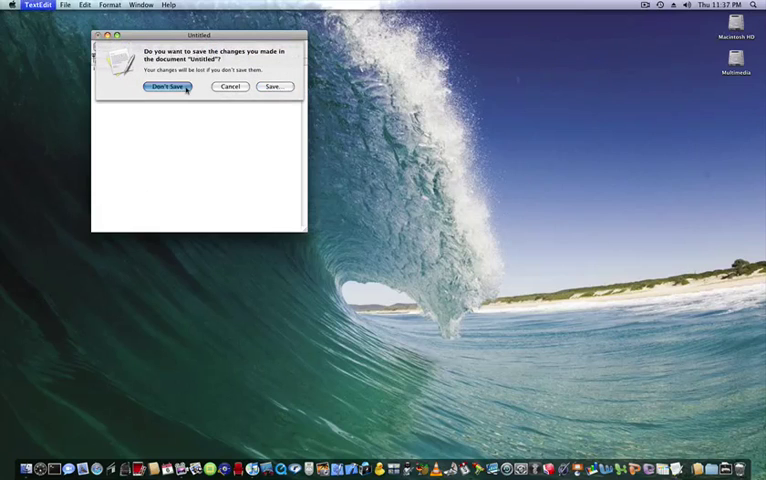
pyautogui.click(168, 87)
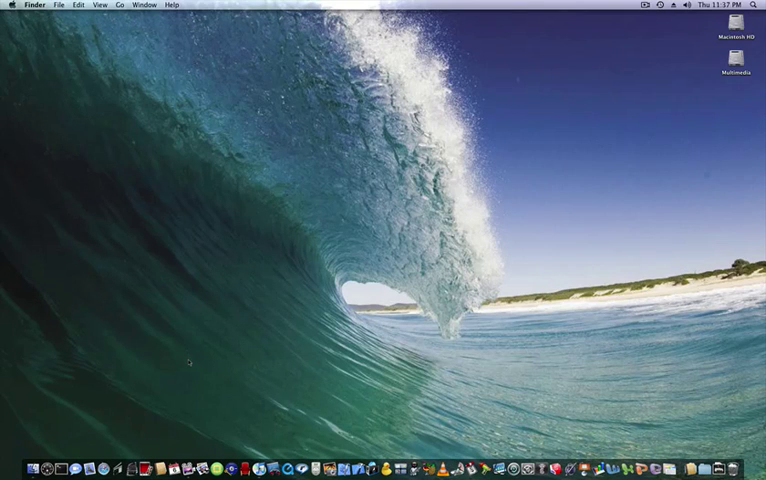